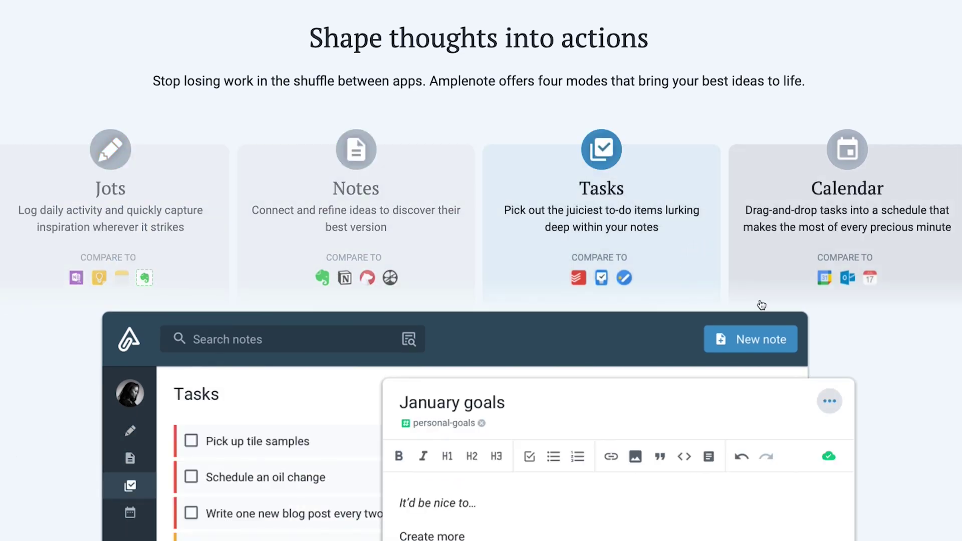
- Scroll the Amplenote homepage past the four modes to 'Embed pictures, videos, and notes'
scroll(938, 380, down, 15)
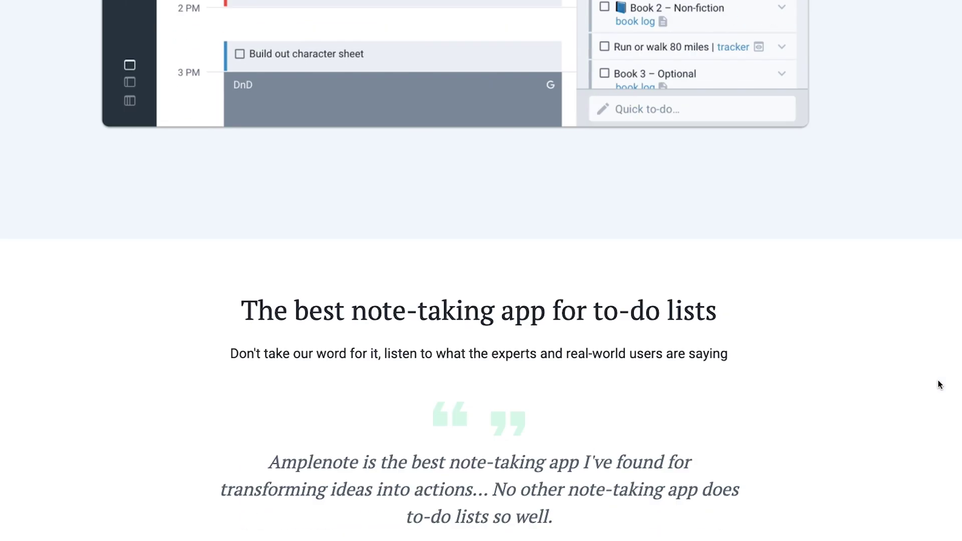
scroll(939, 384, down, 2)
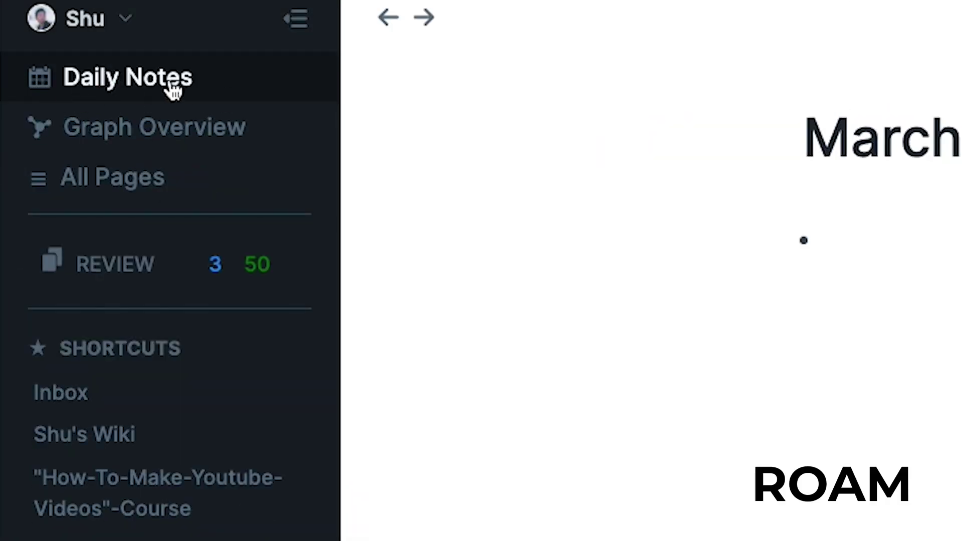
- Open Roam's Daily Notes and read the June 16th, 2021 page down to '3. The Intro'
click(186, 92)
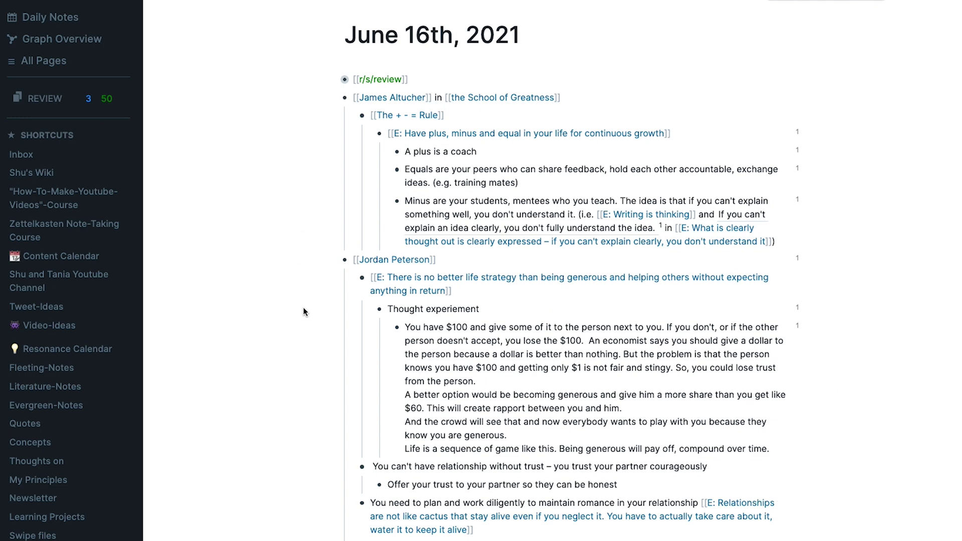
scroll(303, 308, down, 3)
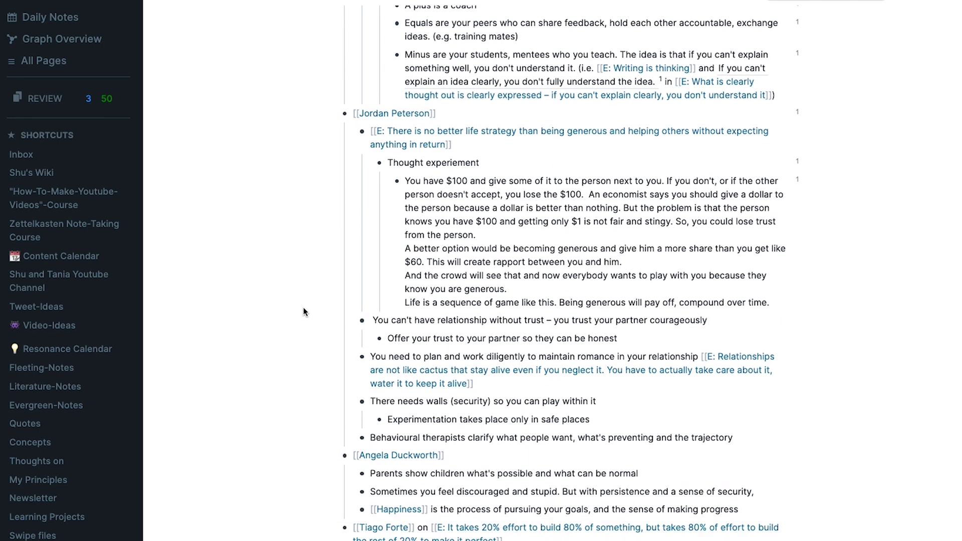
scroll(303, 308, down, 3)
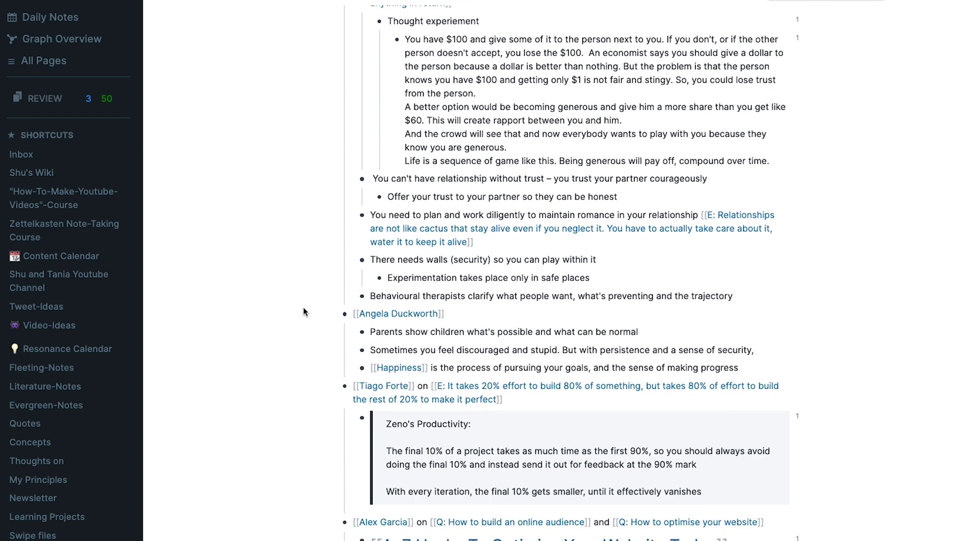
scroll(302, 308, down, 3)
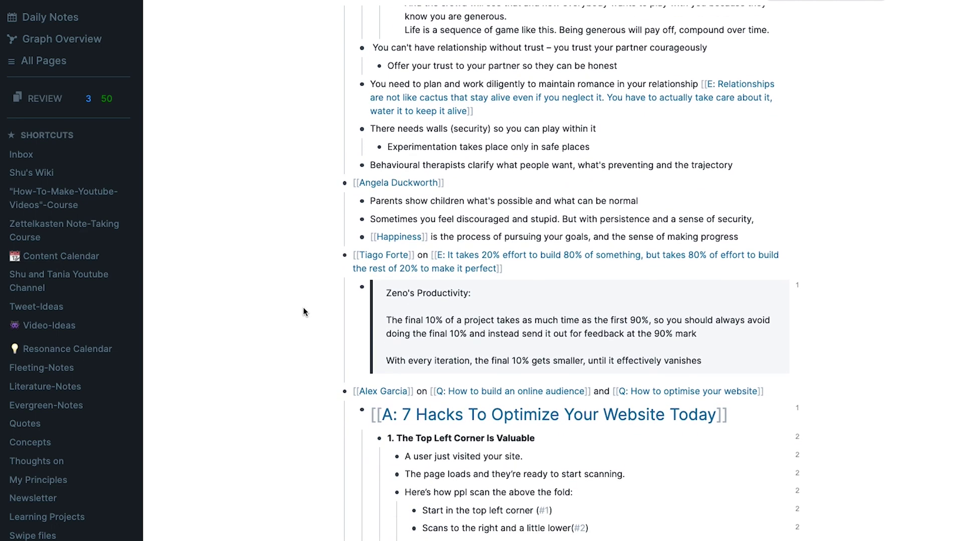
scroll(303, 308, down, 2)
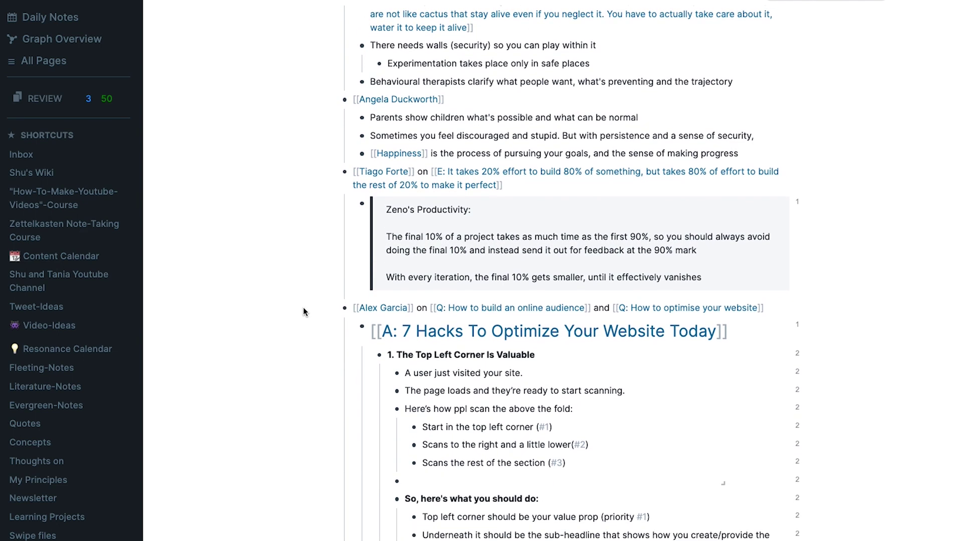
scroll(303, 308, down, 3)
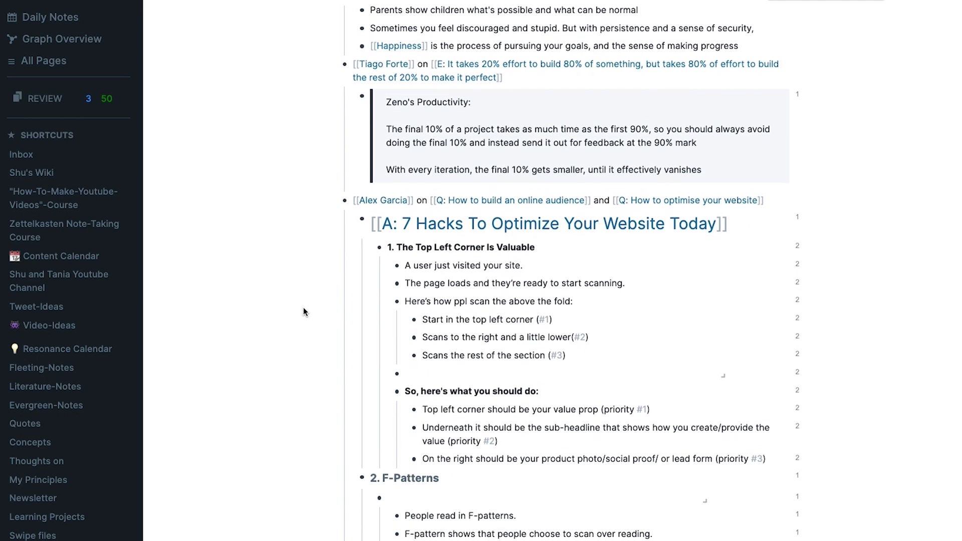
scroll(303, 309, down, 3)
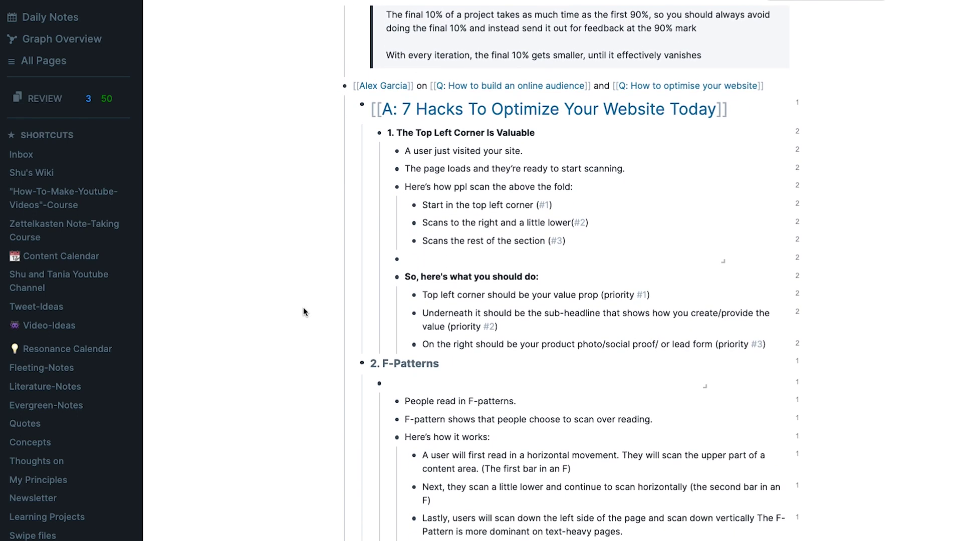
scroll(303, 308, down, 4)
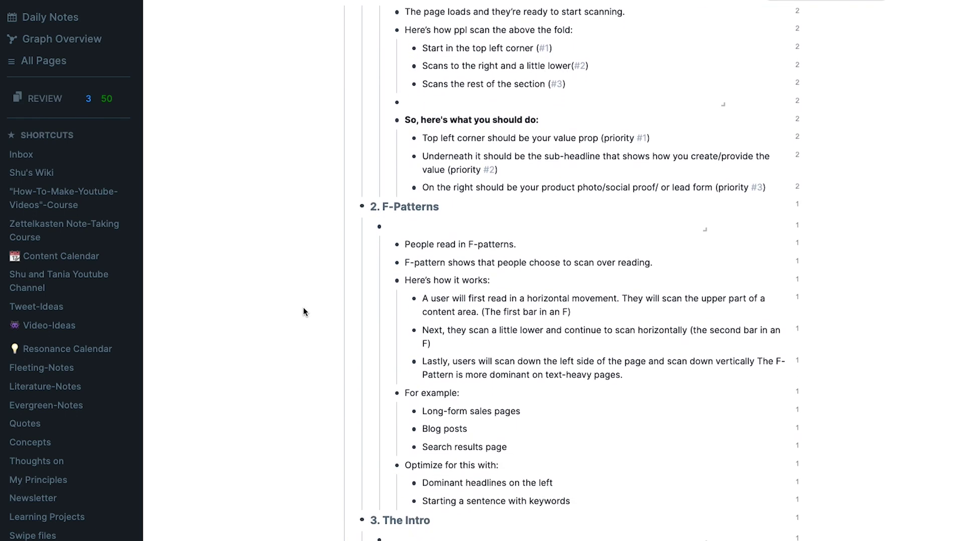
scroll(303, 308, down, 1)
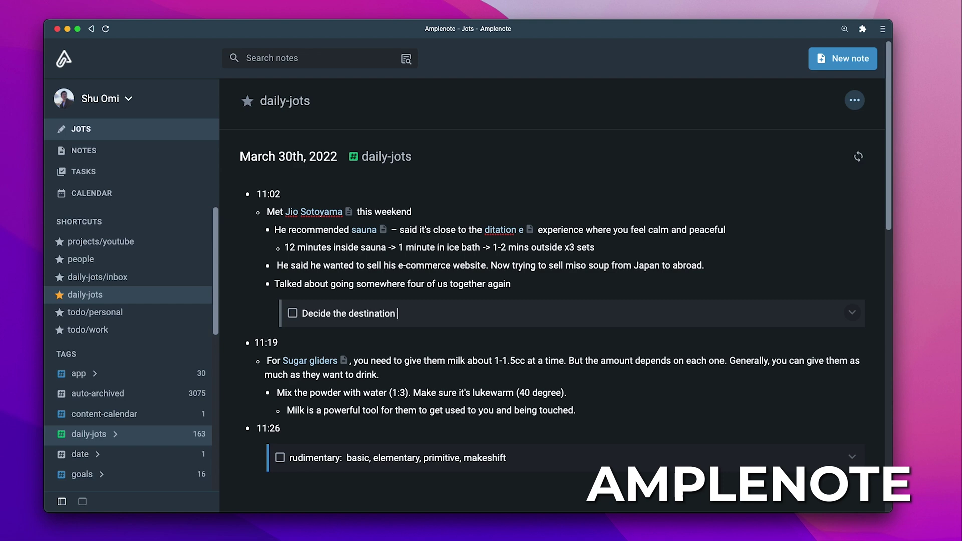
- Link the trip task to a person's note by typing 'with @' and accepting the suggestion
text(with @)
key(Return)
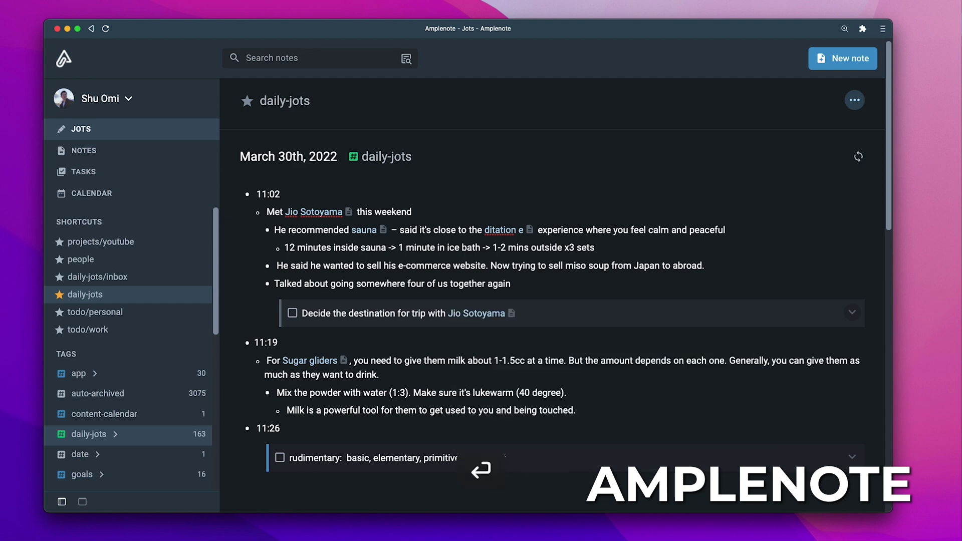
scroll(326, 449, down, 1)
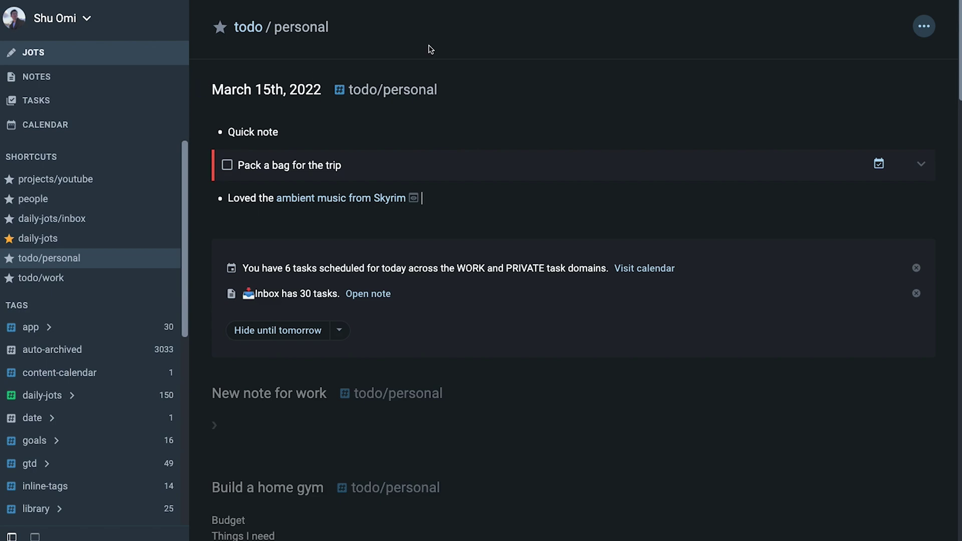
- Add a task to reply to a colleague in todo/work, then open todo/personal
click(61, 279)
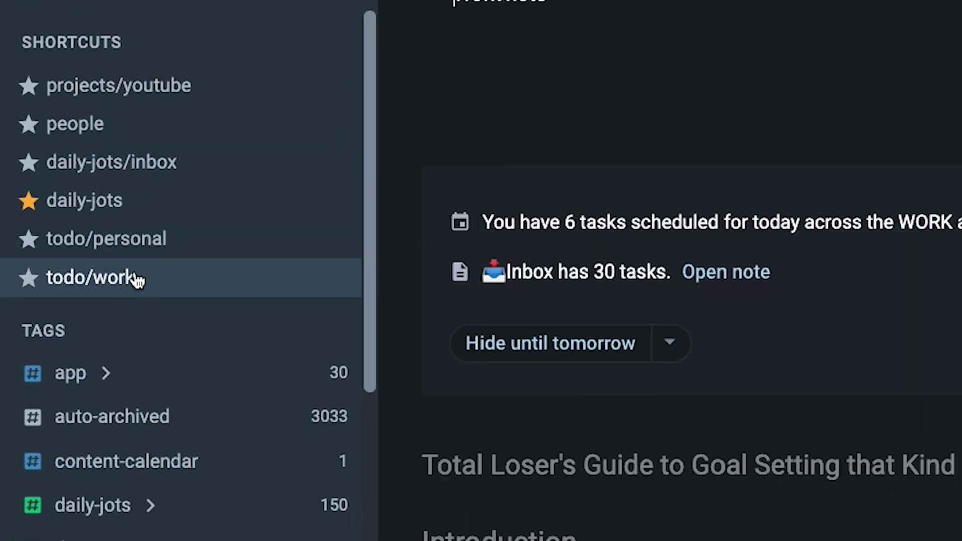
key(Return)
text([] )
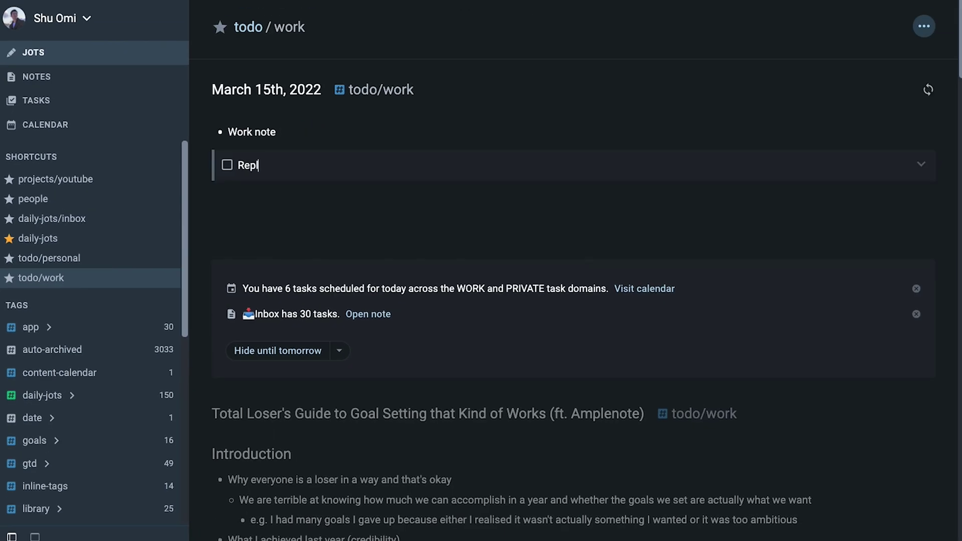
text(Reply to Andy)
key(Return)
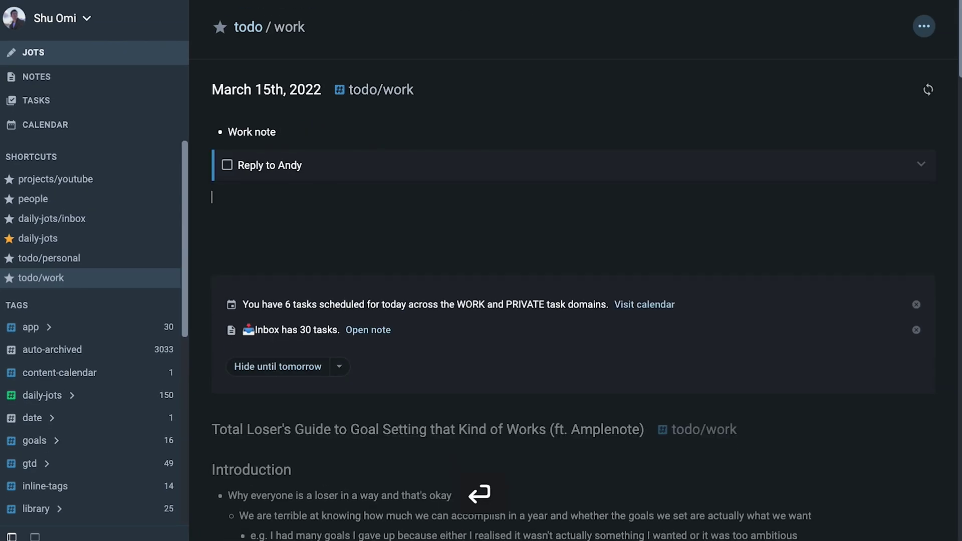
click(49, 258)
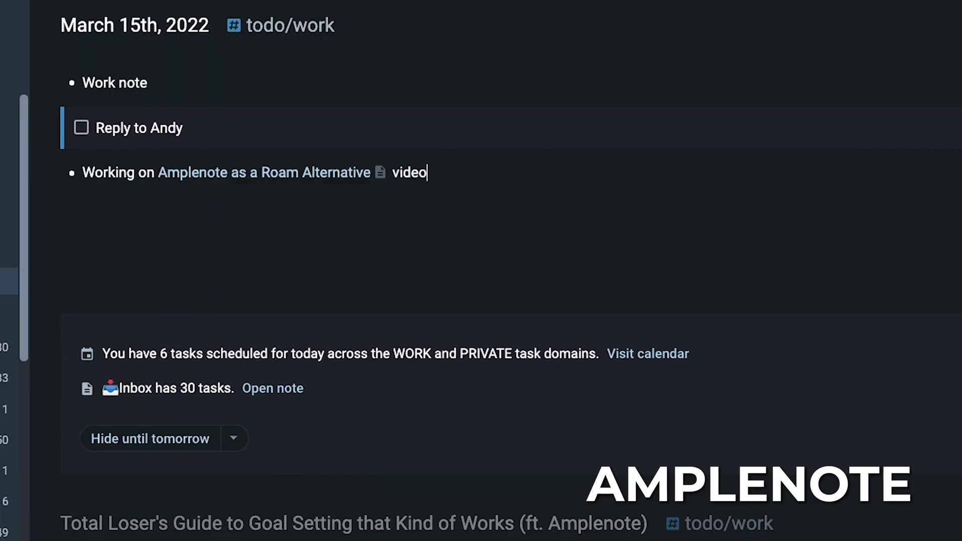
- Add an indented 'Make' sub-bullet linking the Roam Alternative note's Shotlist section, and preview the link
key(Return)
key(Tab)
text(Make [[roam#sh)
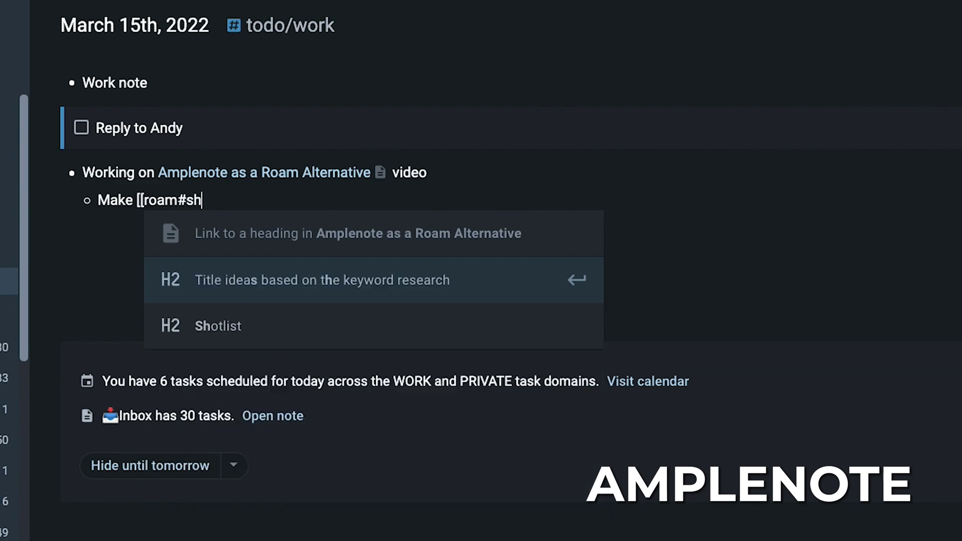
key(Return)
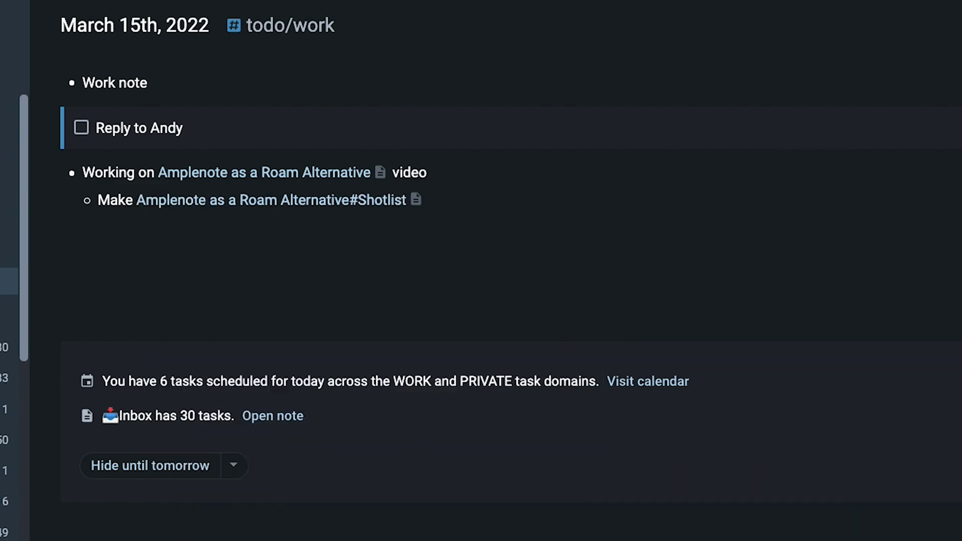
click(387, 200)
click(796, 209)
- Open the Amplenote as a Roam Alternative note and scroll to its Backlinks
click(380, 173)
scroll(757, 211, down, 20)
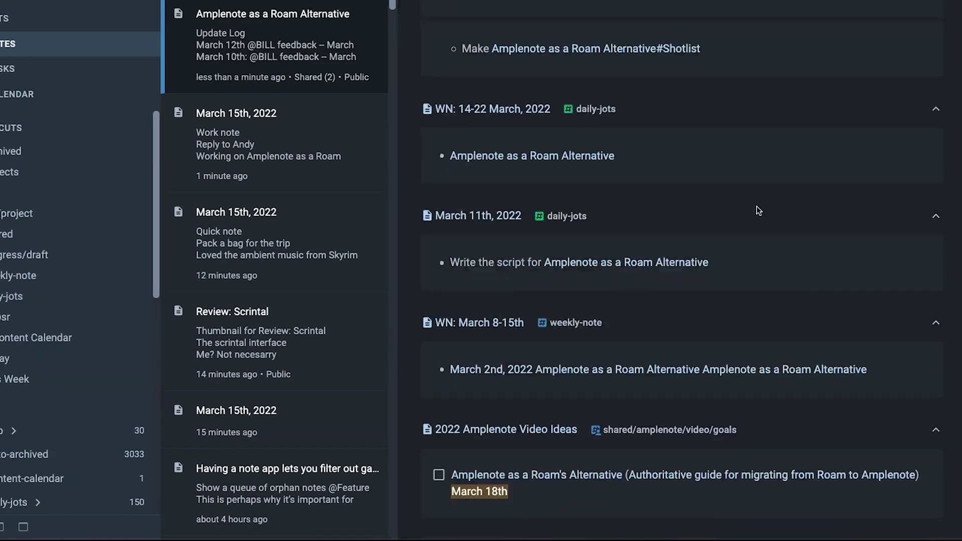
scroll(657, 187, up, 6)
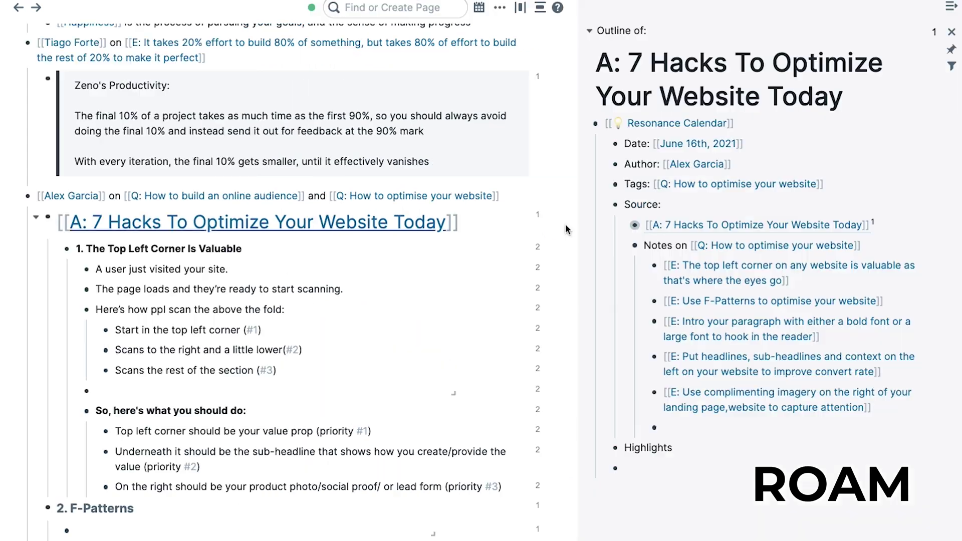
- Open the author's page in Roam's right sidebar above the 7 Hacks outline
shift+click(63, 45)
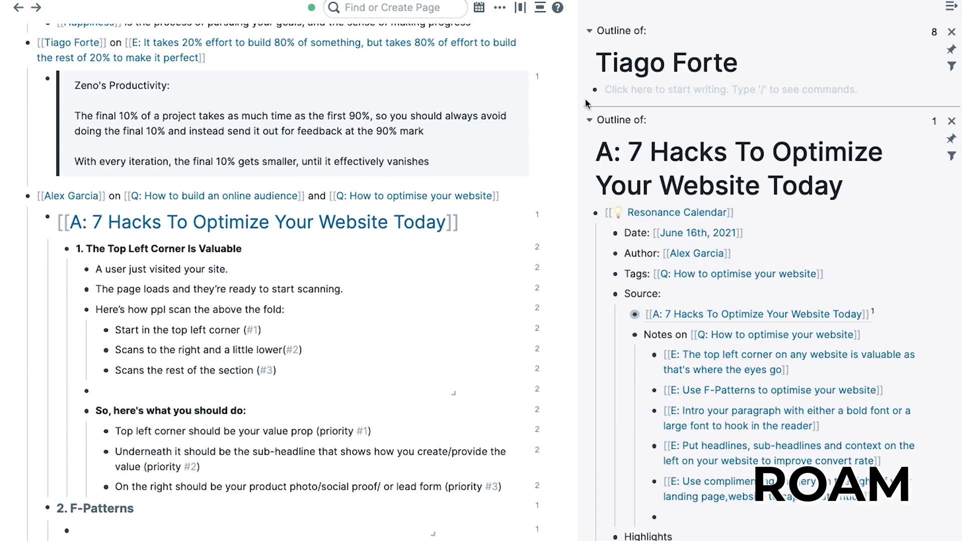
scroll(771, 326, down, 1)
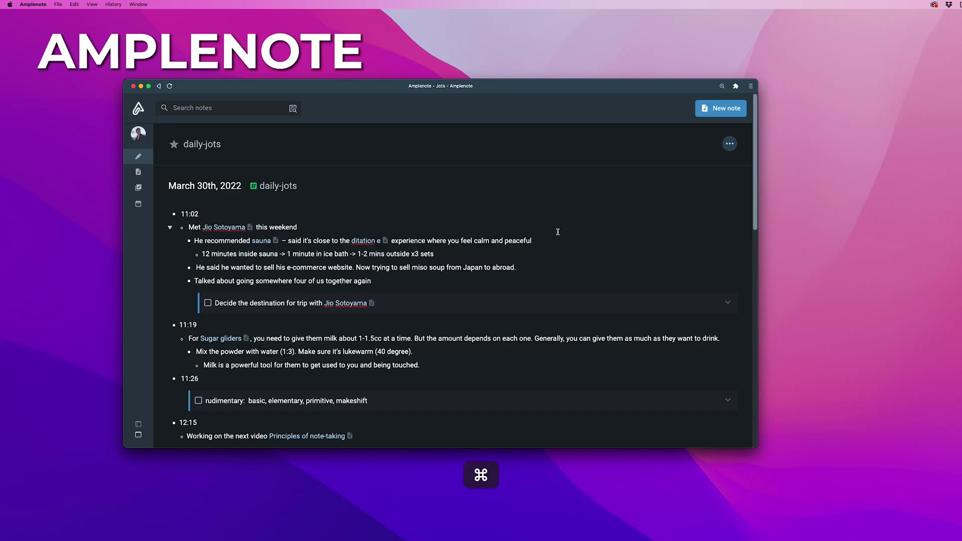
- Open a second Amplenote window showing tasks and snap the jots window to the left half
key(super+n)
drag(400, 90, 577, 99)
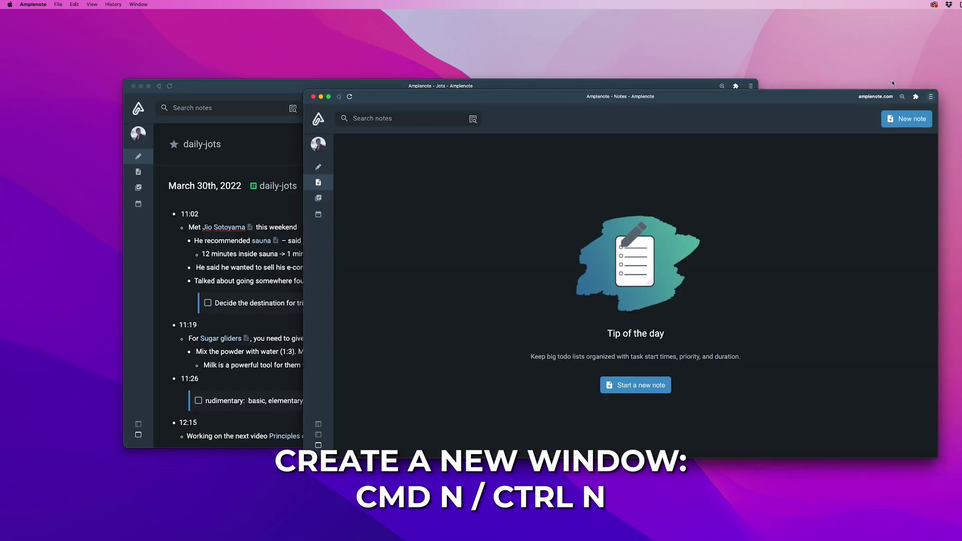
click(318, 168)
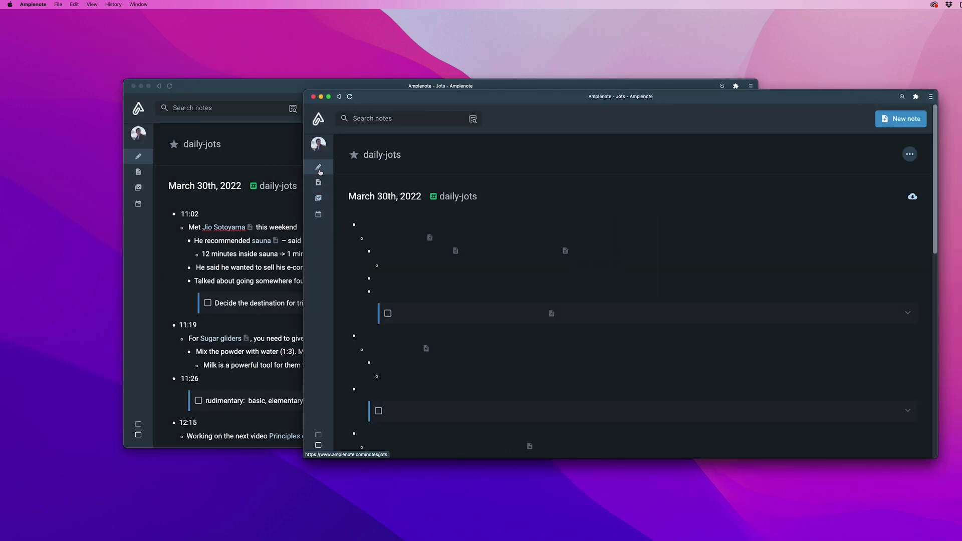
click(318, 197)
click(240, 212)
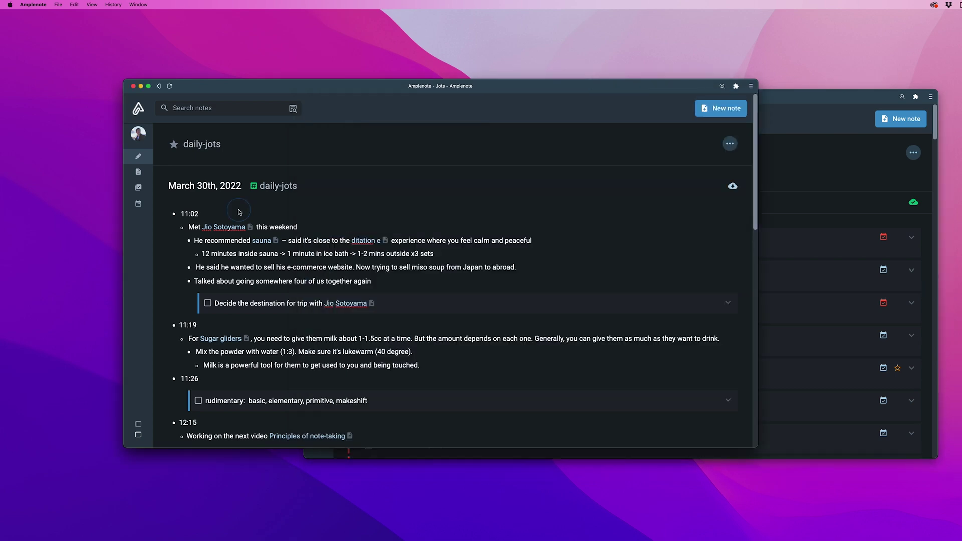
key(ctrl+alt+Left)
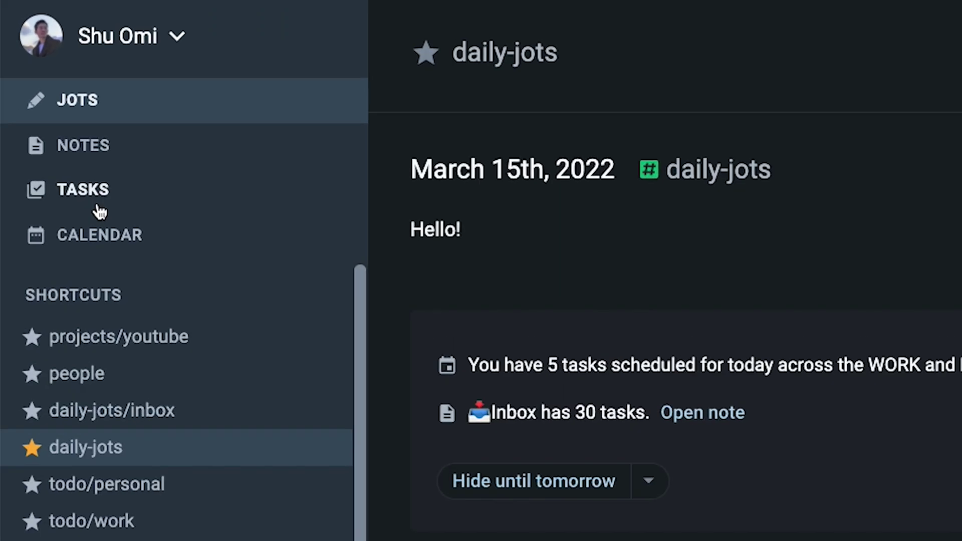
- Open the Tasks page and scroll through the unified task list
click(32, 104)
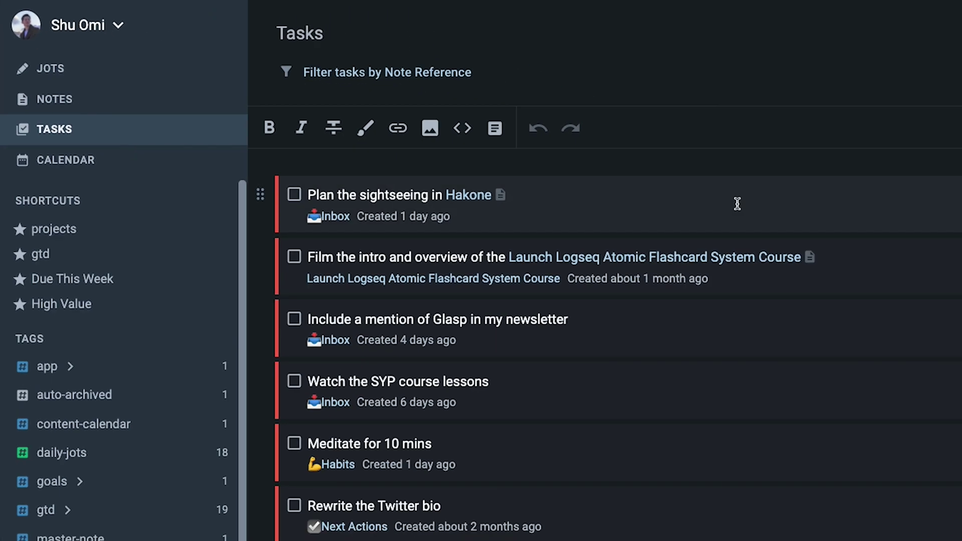
scroll(737, 203, down, 5)
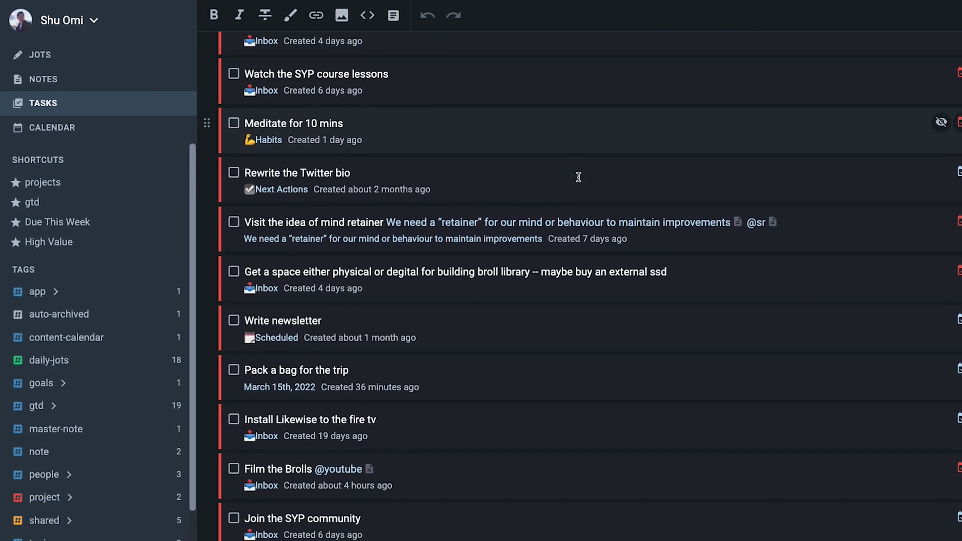
scroll(578, 179, down, 5)
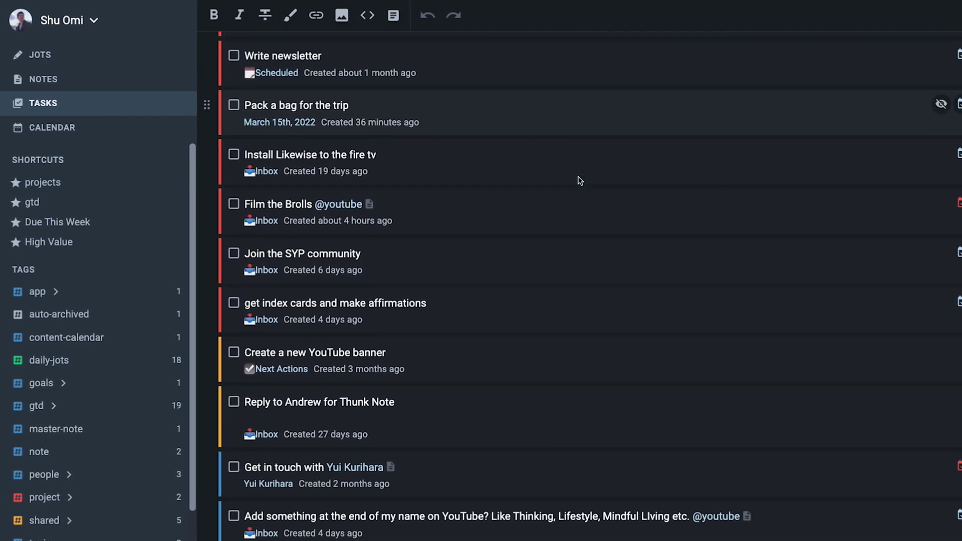
scroll(578, 178, up, 3)
scroll(579, 176, up, 5)
click(276, 65)
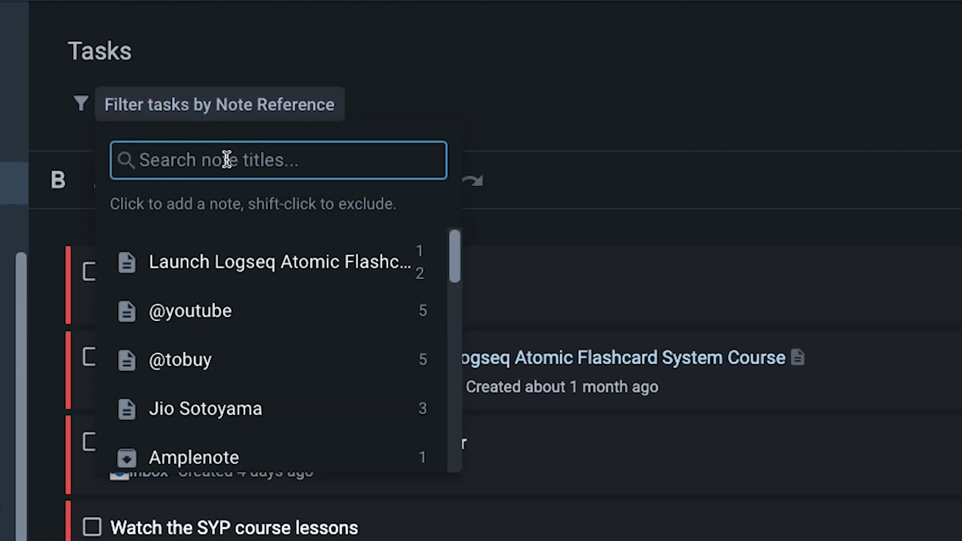
text(@)
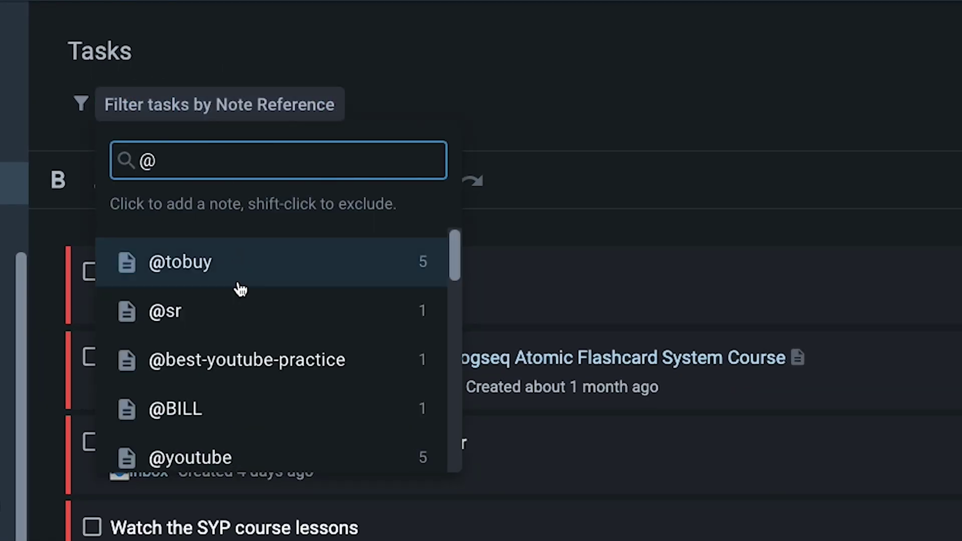
scroll(282, 423, down, 1)
click(288, 416)
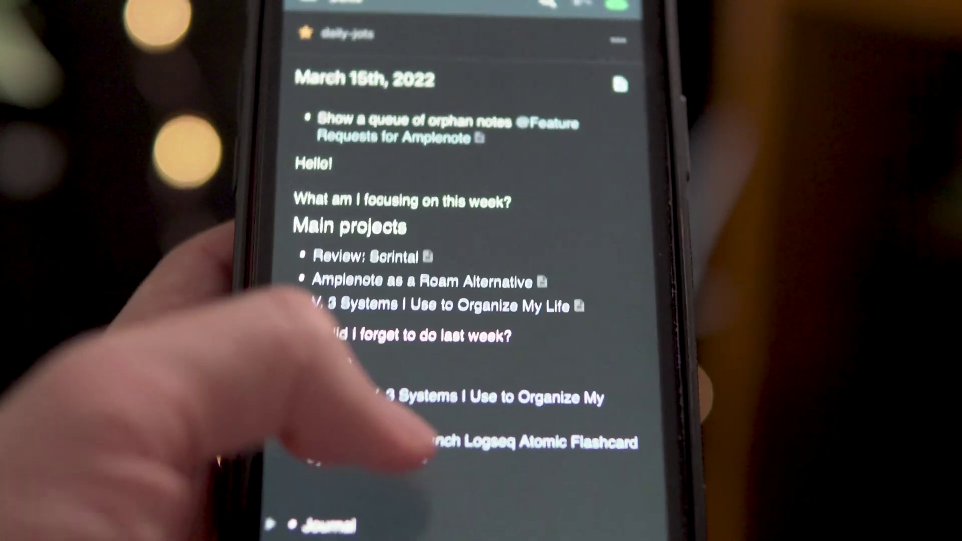
- On the phone, open the daily-jots note and dismiss the on-screen keyboard
click(408, 441)
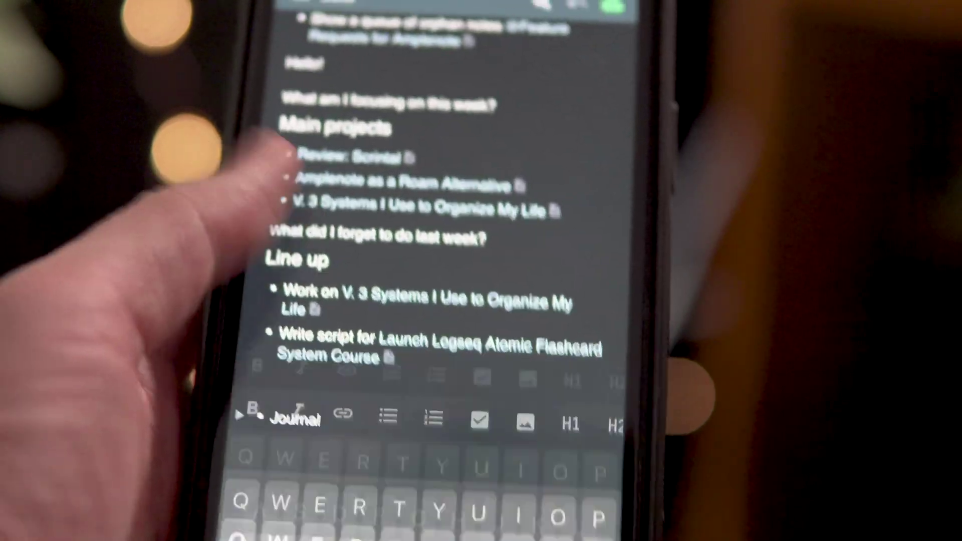
click(290, 311)
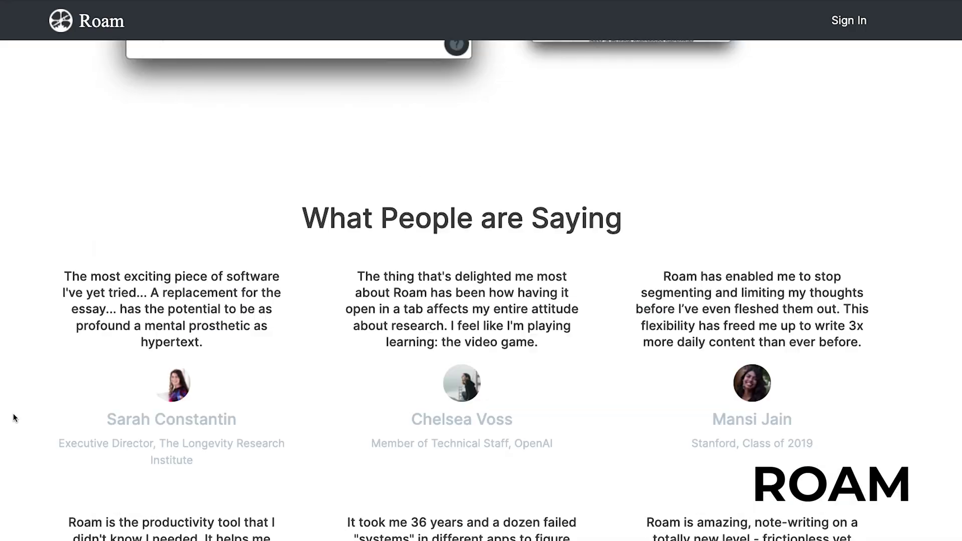
- Switch Roam's Pro plan to $15 per month, then select the Amplenote Freemium Beta heading
scroll(13, 413, down, 10)
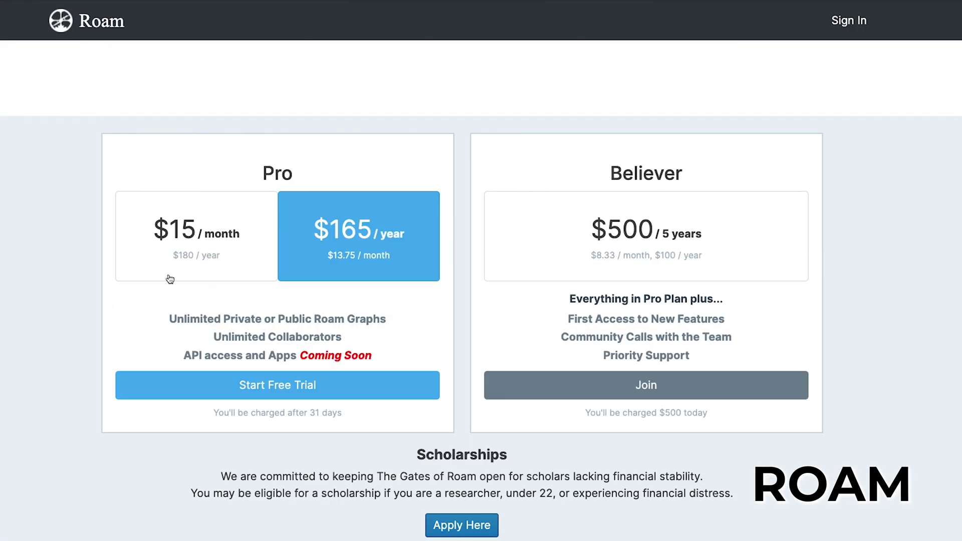
click(170, 278)
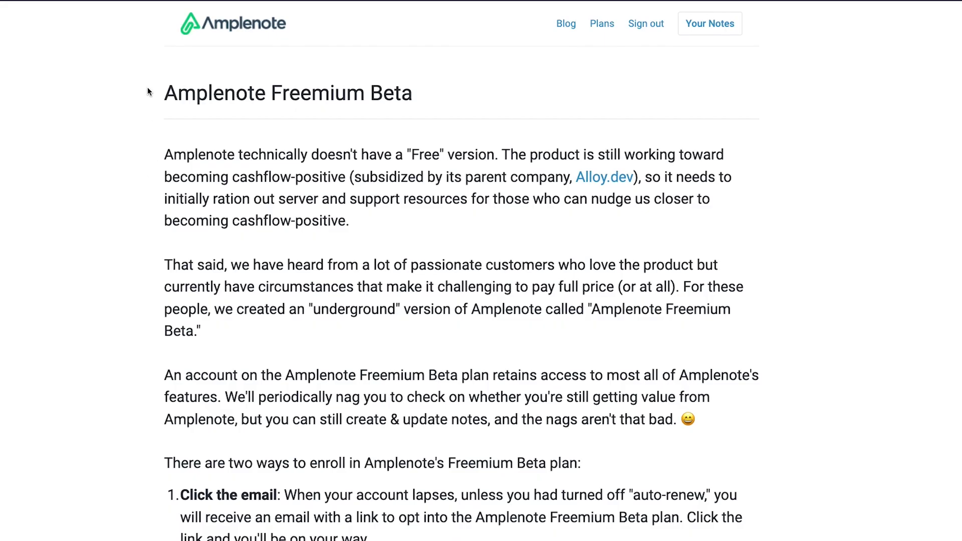
drag(148, 92, 446, 95)
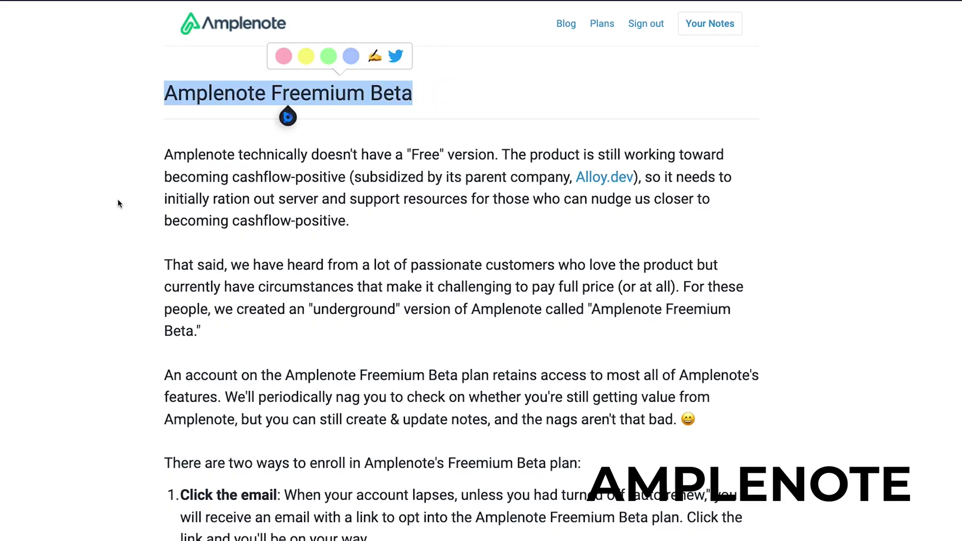
- Scroll the Freemium Beta page down to its two ways of enrolling
scroll(134, 303, down, 3)
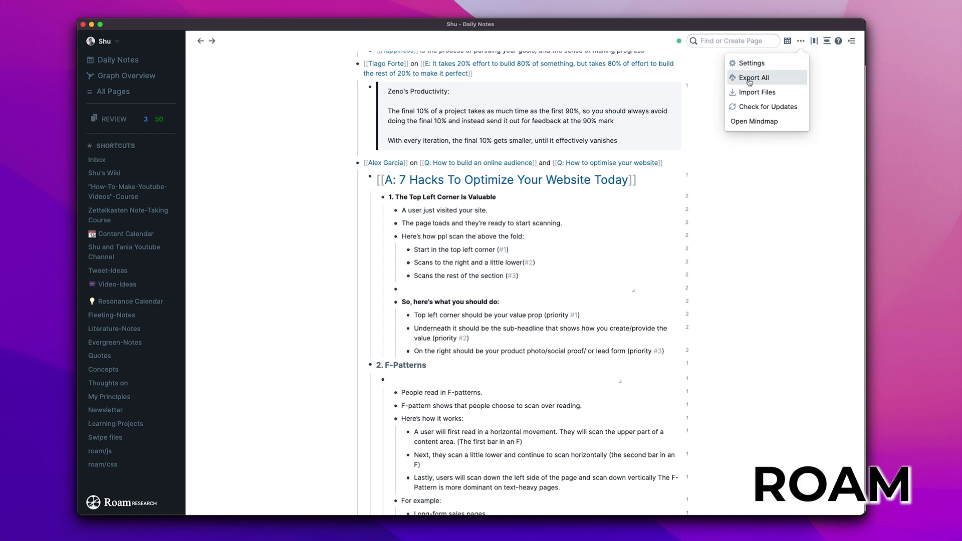
- Export all pages of the Roam graph with More > Export All
click(762, 78)
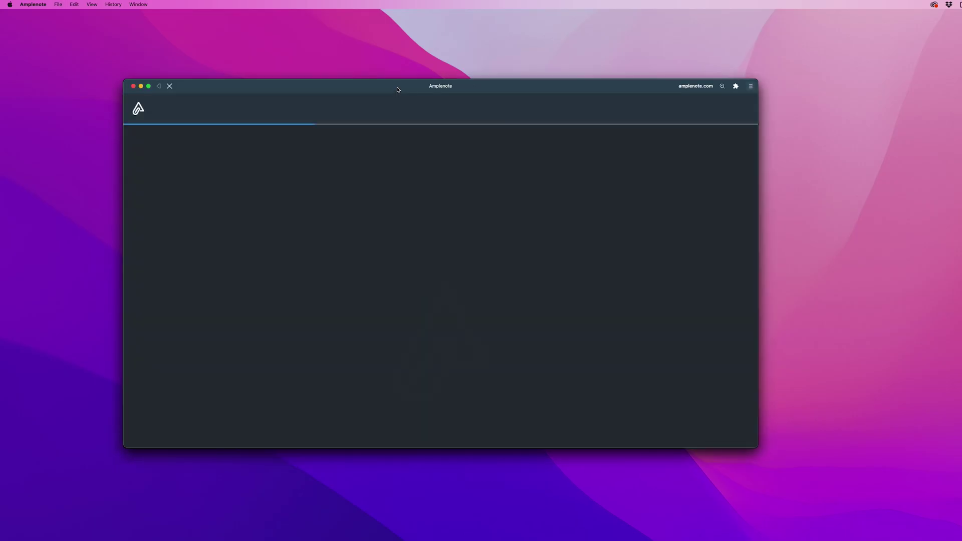
- Move the new Amplenote window beside the original and page through the Magnet preview screenshots
drag(399, 87, 581, 98)
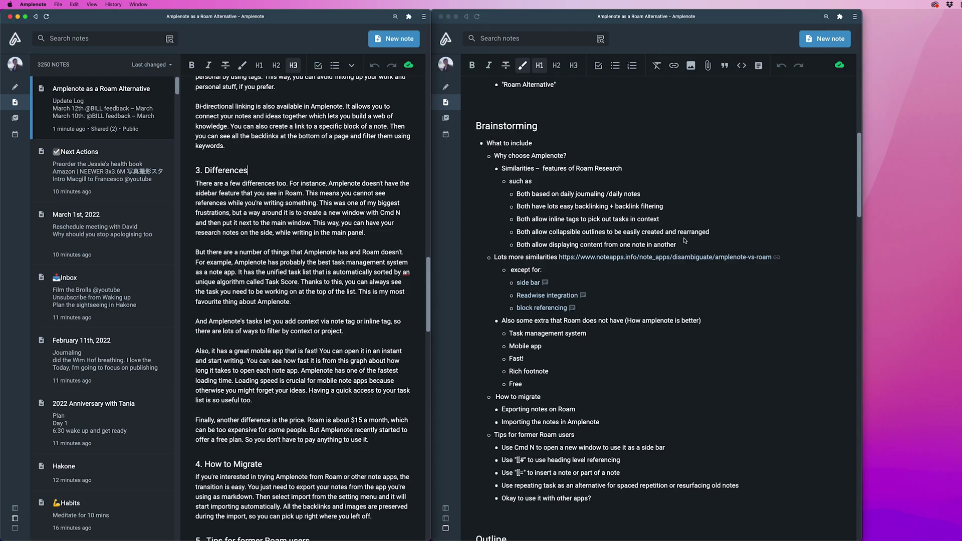
scroll(573, 341, down, 1)
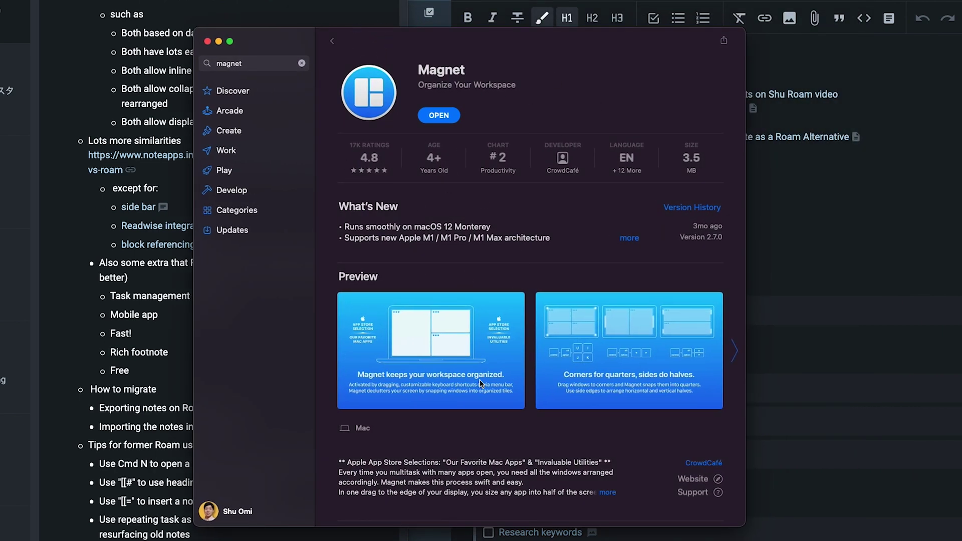
click(734, 350)
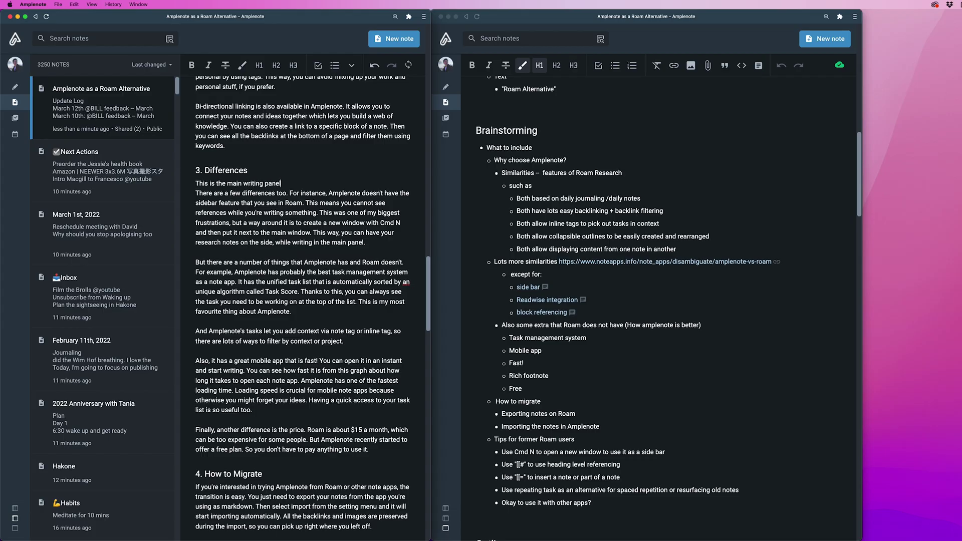
- Start a new line after the sentence and show the task calendar in the right-hand window
key(Return)
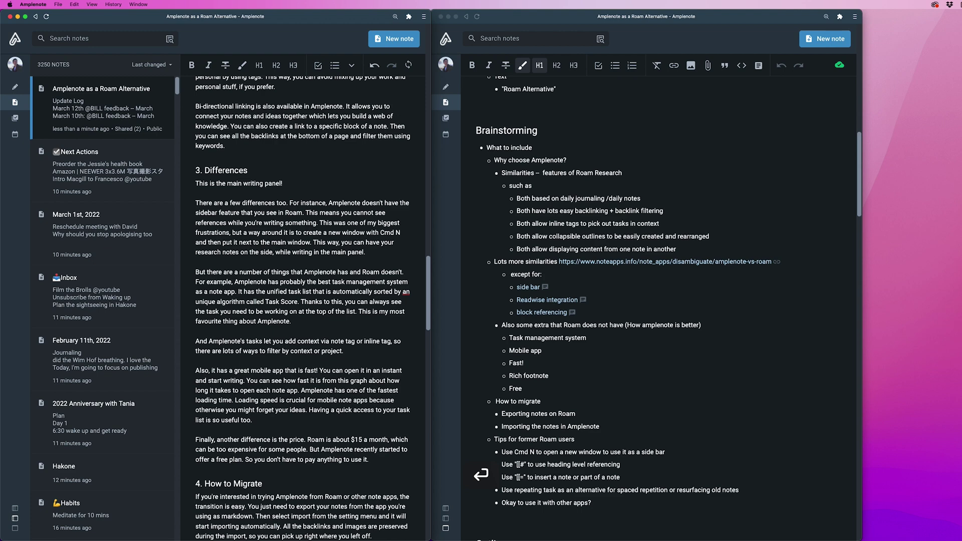
click(615, 212)
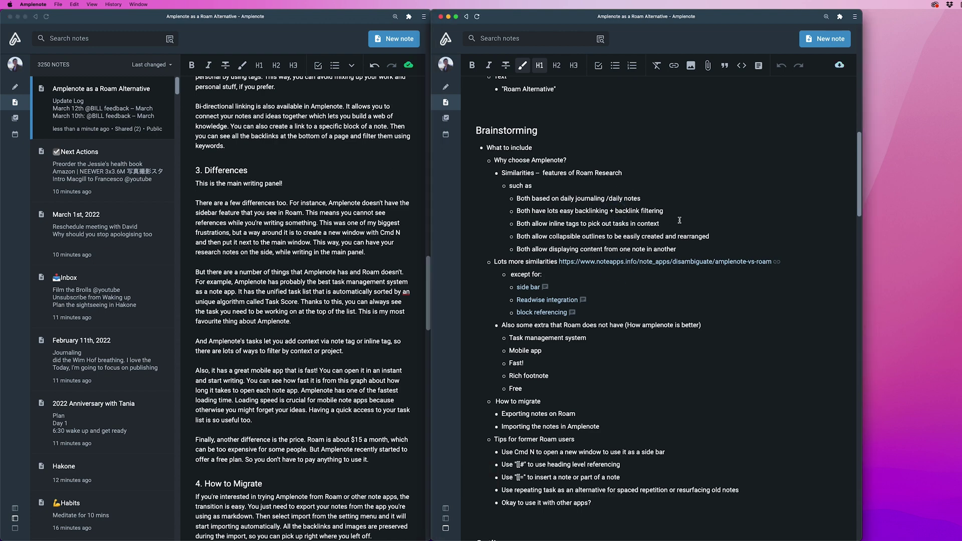
click(446, 136)
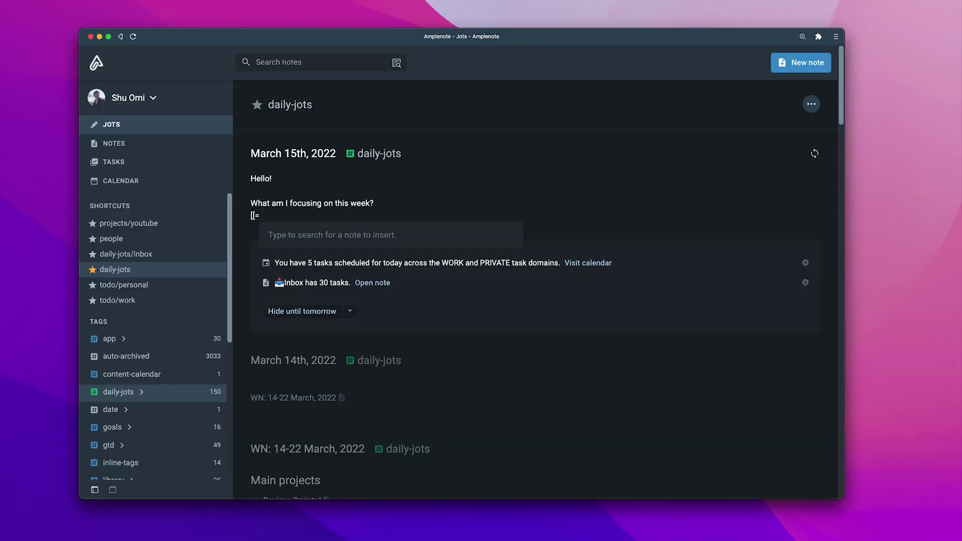
- Embed the WN: 14-22 March, 2022 note using [[=wn
text(=wn)
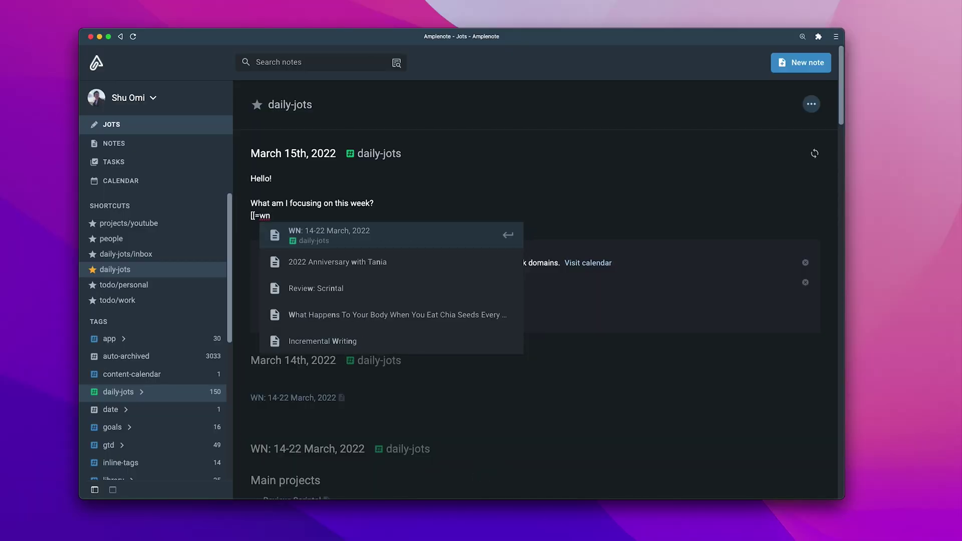
key(Return)
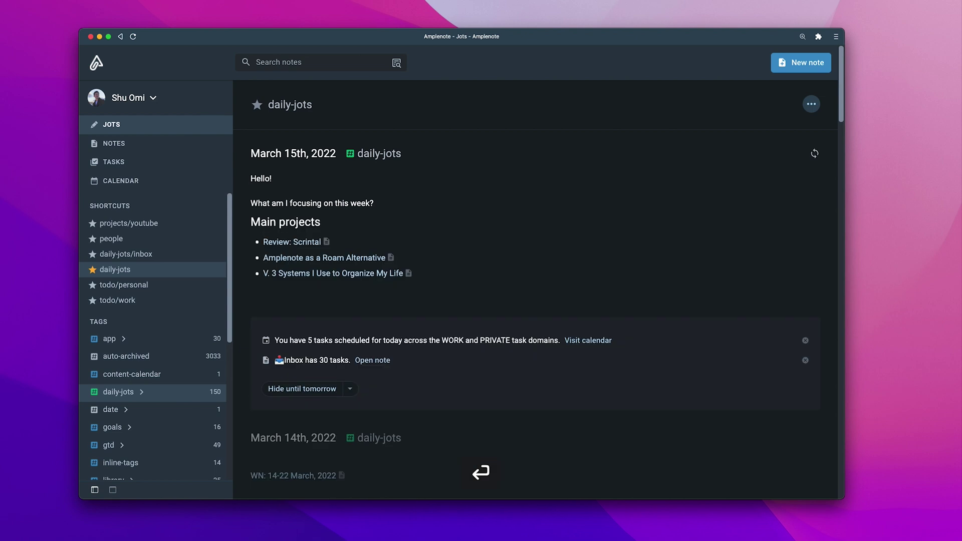
- Write 'What did I forget to do last week?' and embed March 11th's Line up section below it
text(What did I)
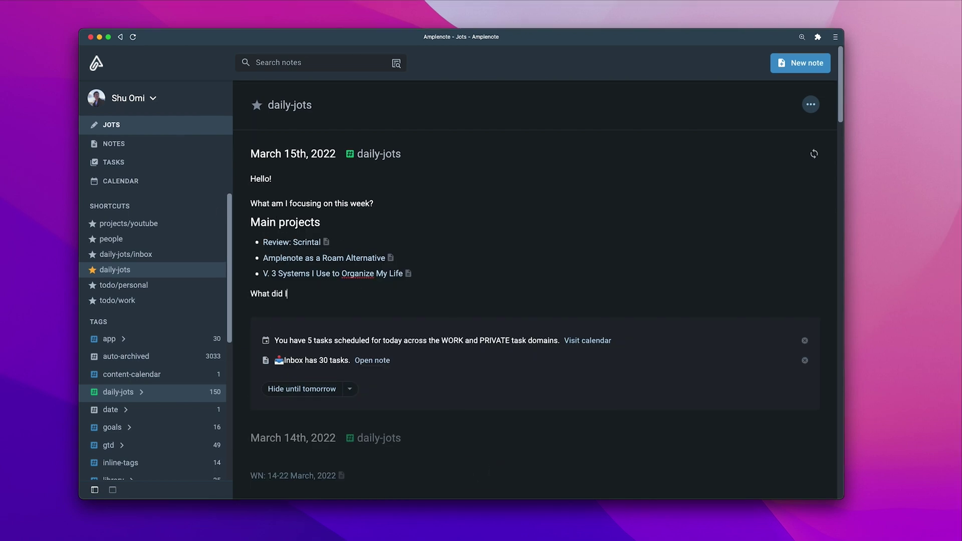
text( forget to do last week?)
key(Return)
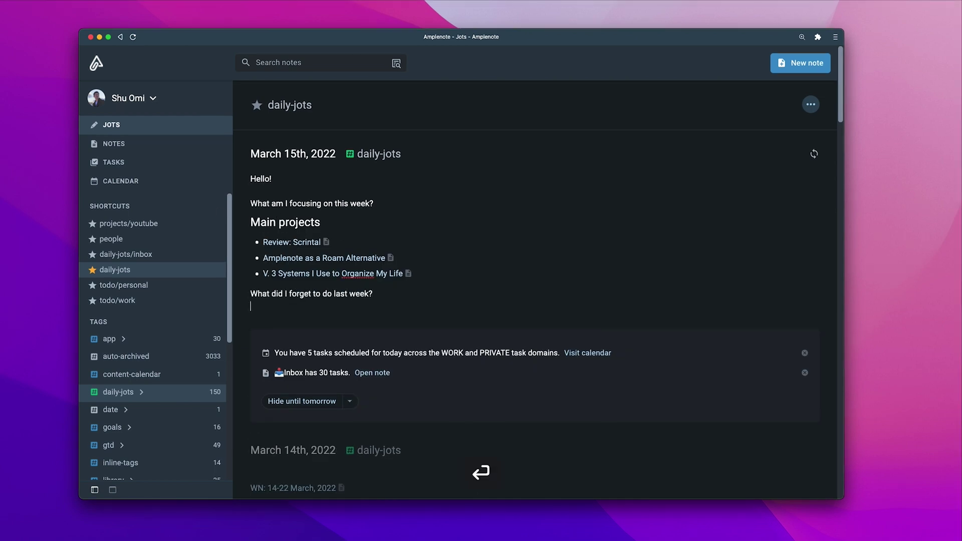
text([[=)
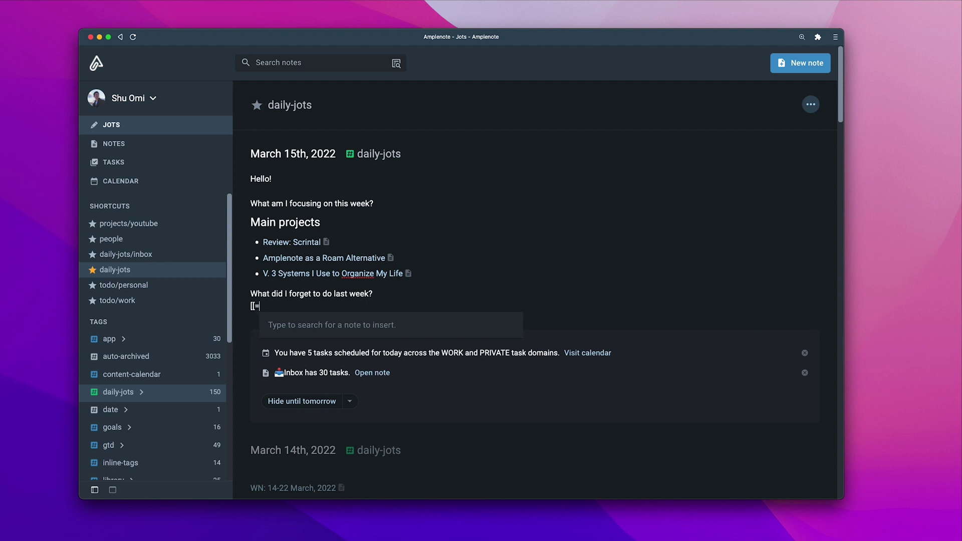
text(march 11#)
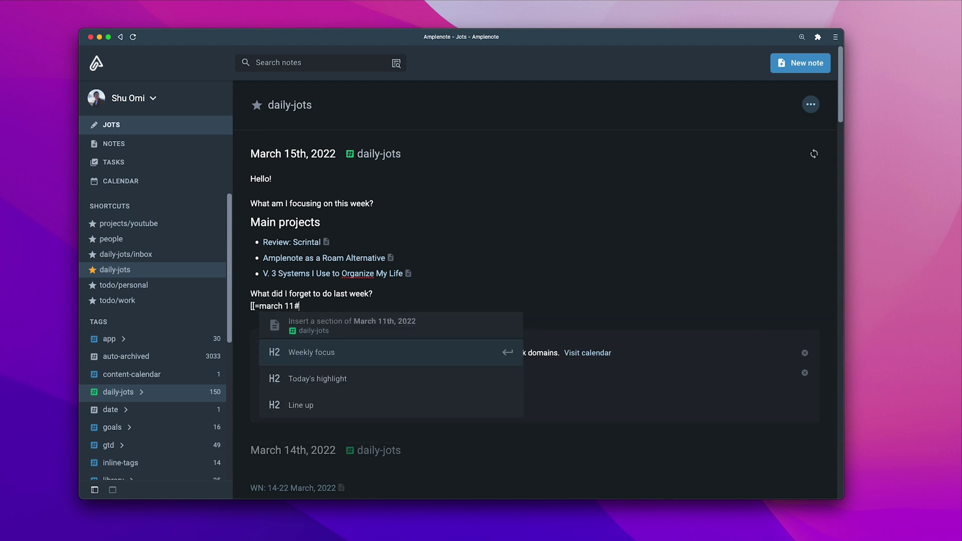
key(Down)
key(Down)
key(Return)
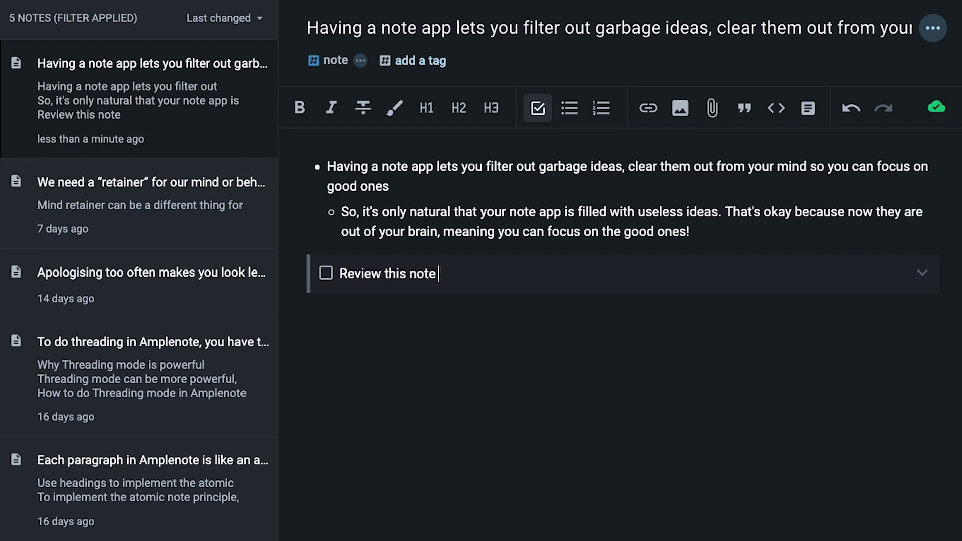
- Link the Review this note task to 'Having a note app…' and repeat it one week after completion, 15 minutes
text([[having a)
key(Return)
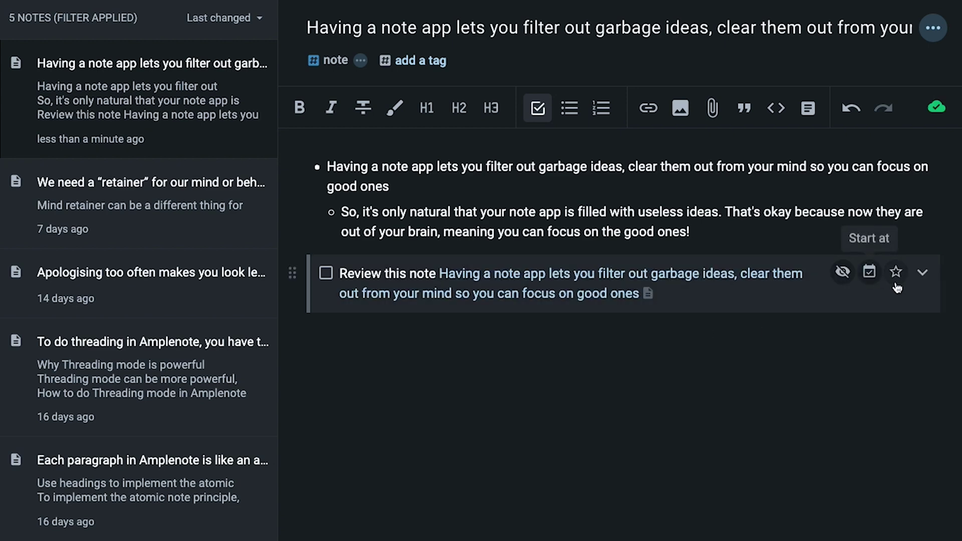
click(869, 273)
click(577, 290)
click(585, 355)
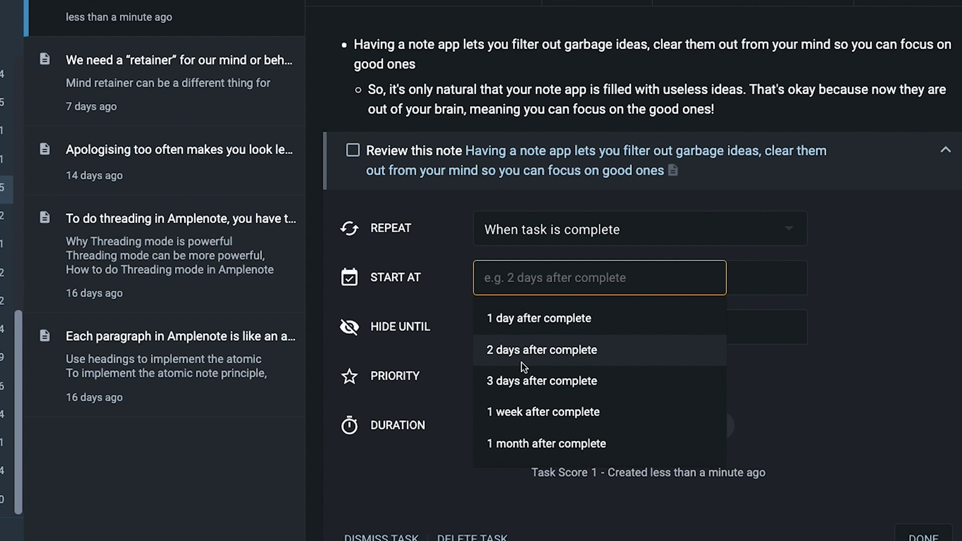
click(529, 411)
click(498, 429)
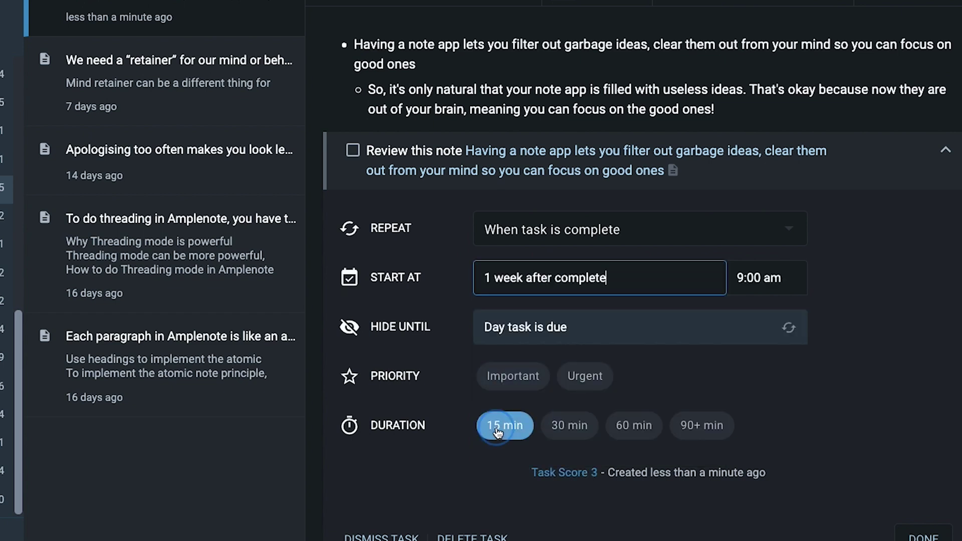
click(916, 537)
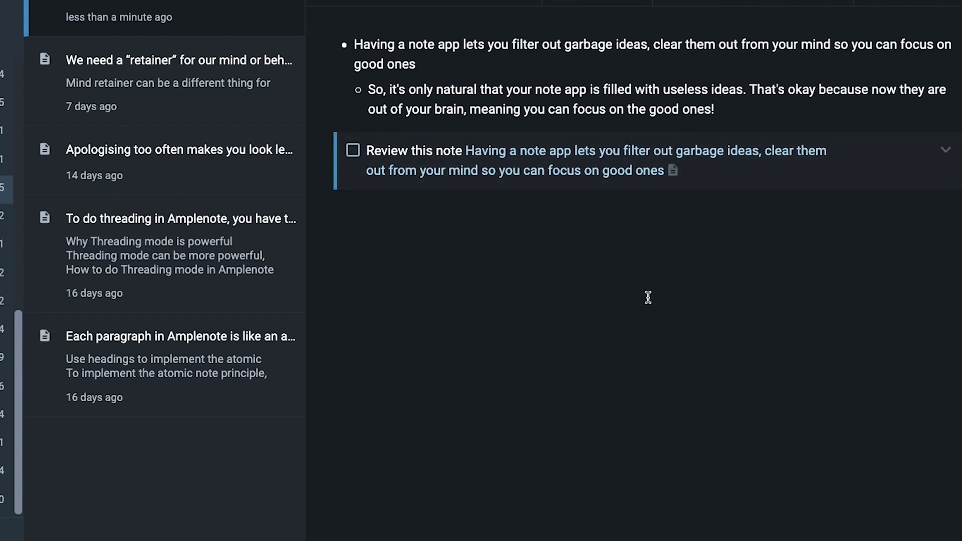